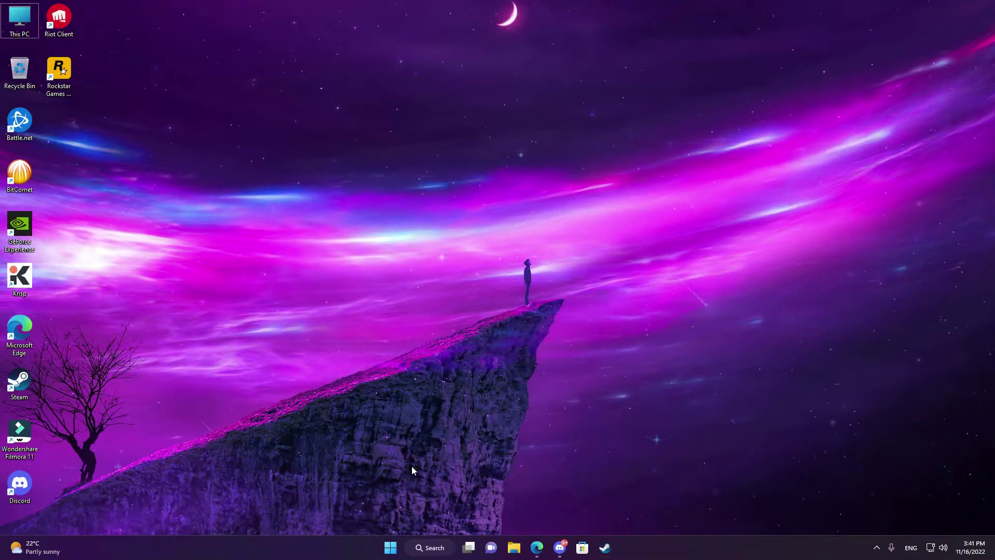
Launch Task Manager from Windows search and move its window to the left
right_click(387, 551)
left_click(374, 527)
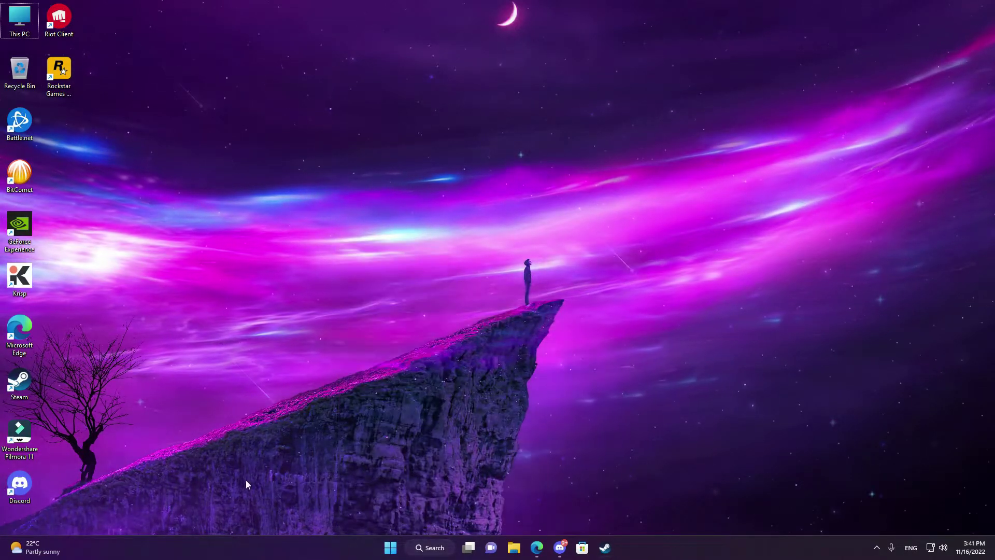
right_click(257, 537)
left_click(350, 544)
right_click(390, 548)
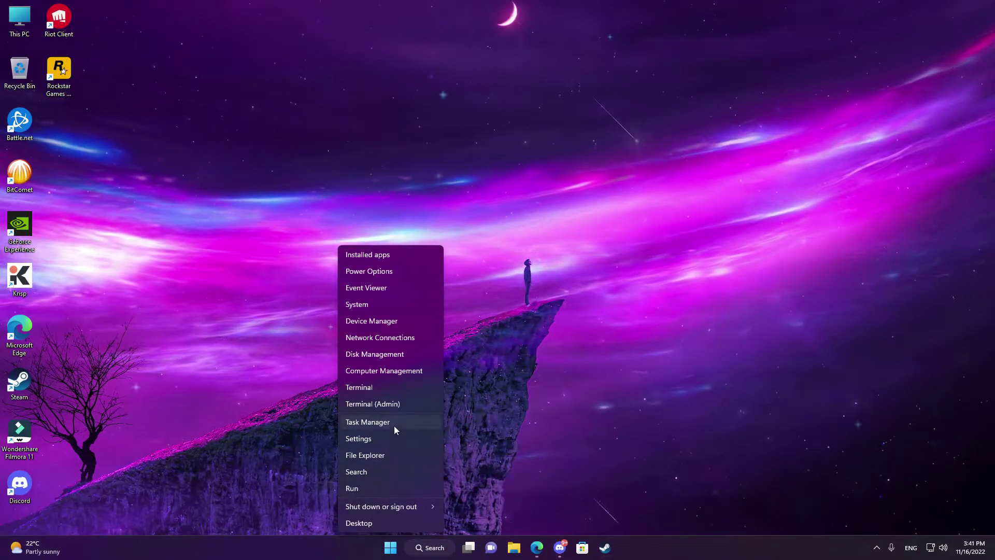
left_click(356, 471)
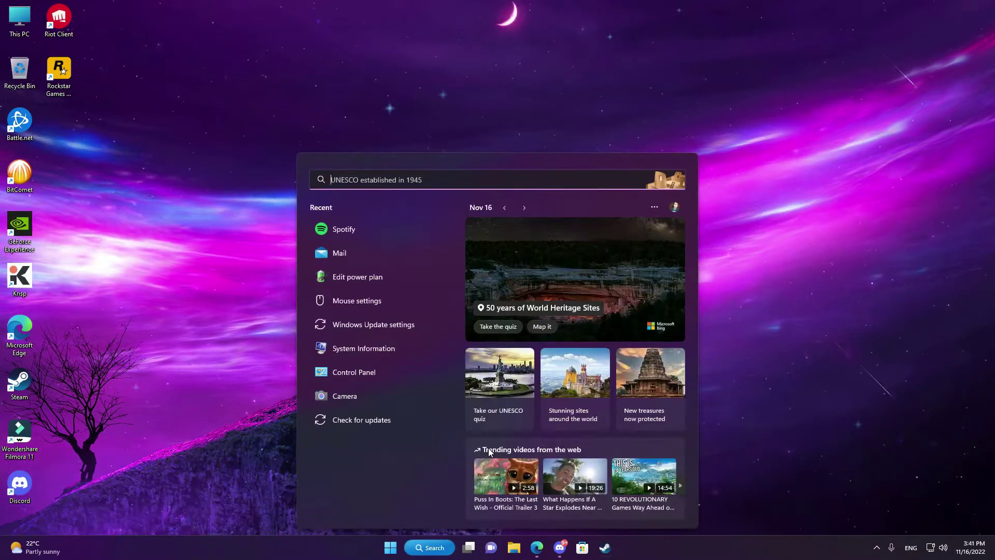
type("task manager")
key("Return")
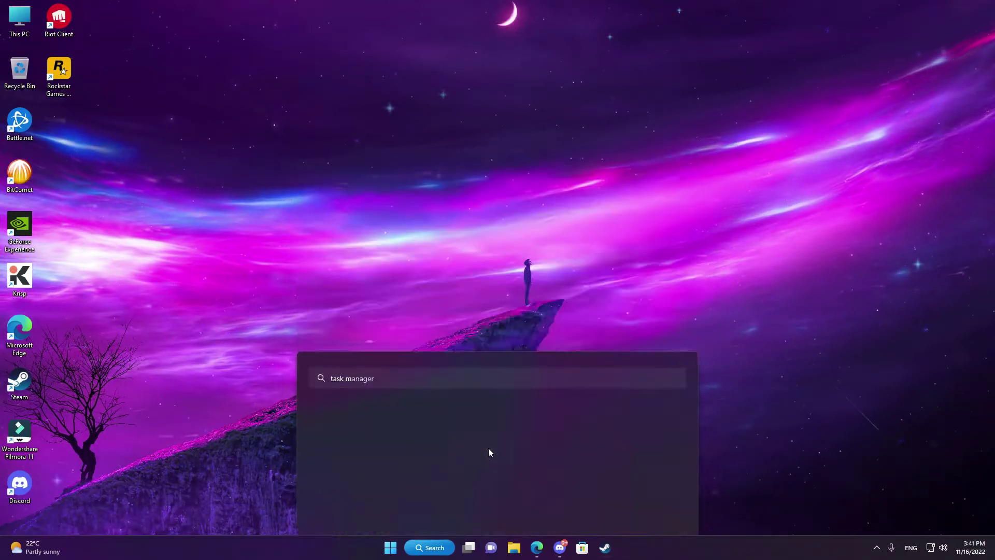
left_click_drag(678, 138, 567, 142)
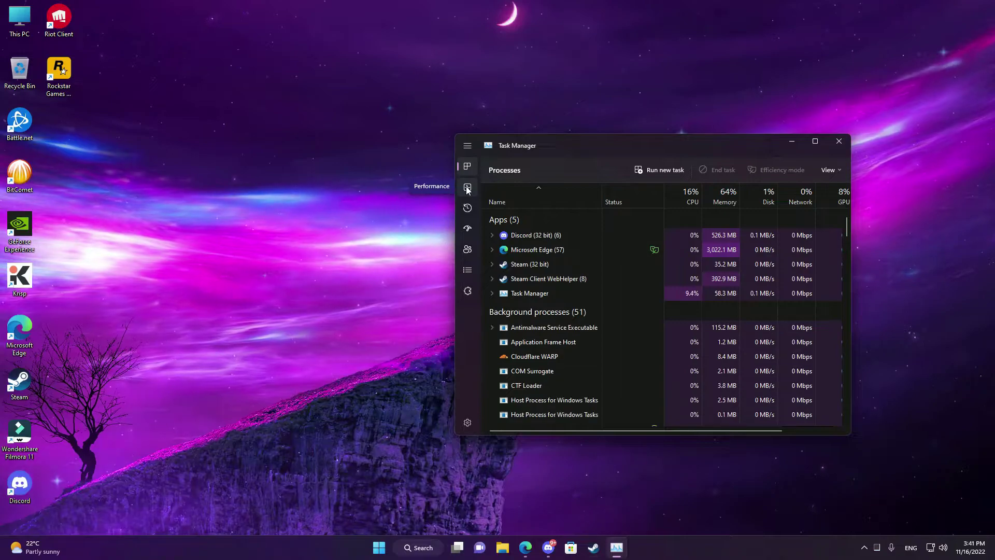
Show Task Manager's Performance Memory page (16 GB, 3600 MHz) and maximize the window
left_click(467, 188)
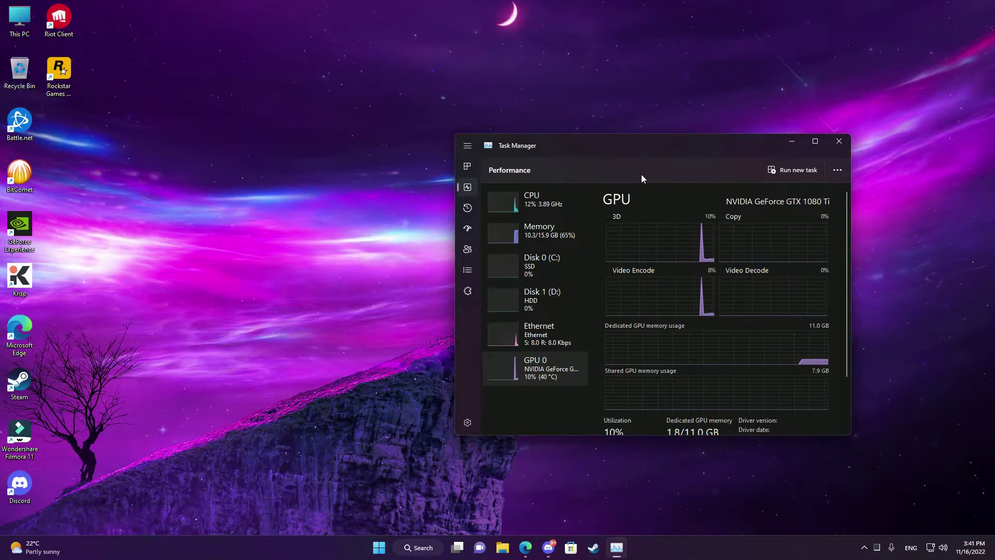
left_click_drag(564, 146, 521, 146)
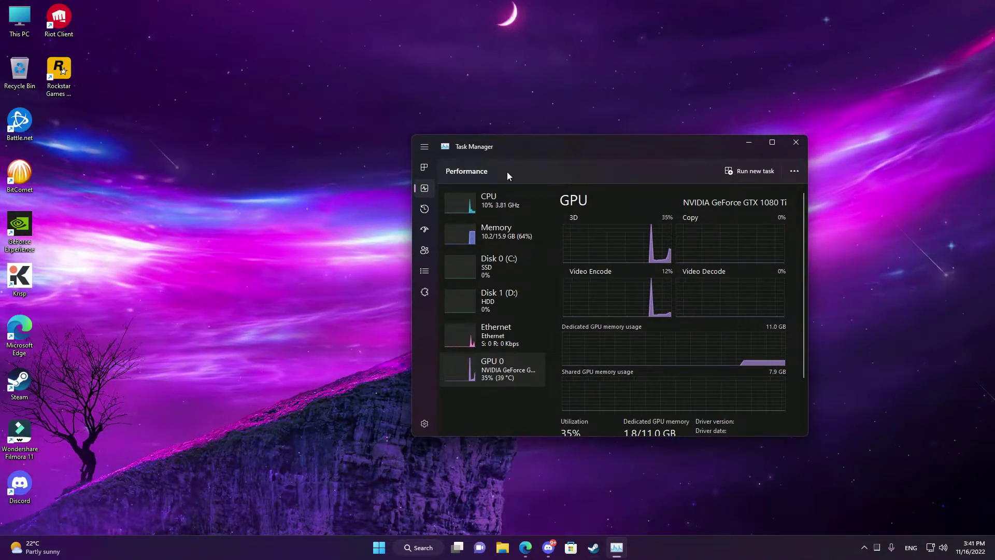
left_click(485, 240)
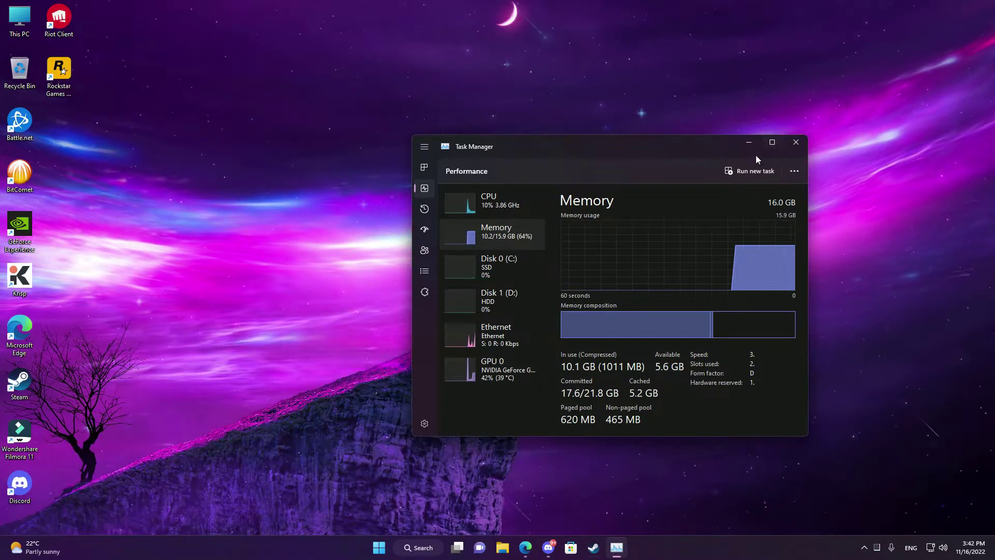
left_click(772, 142)
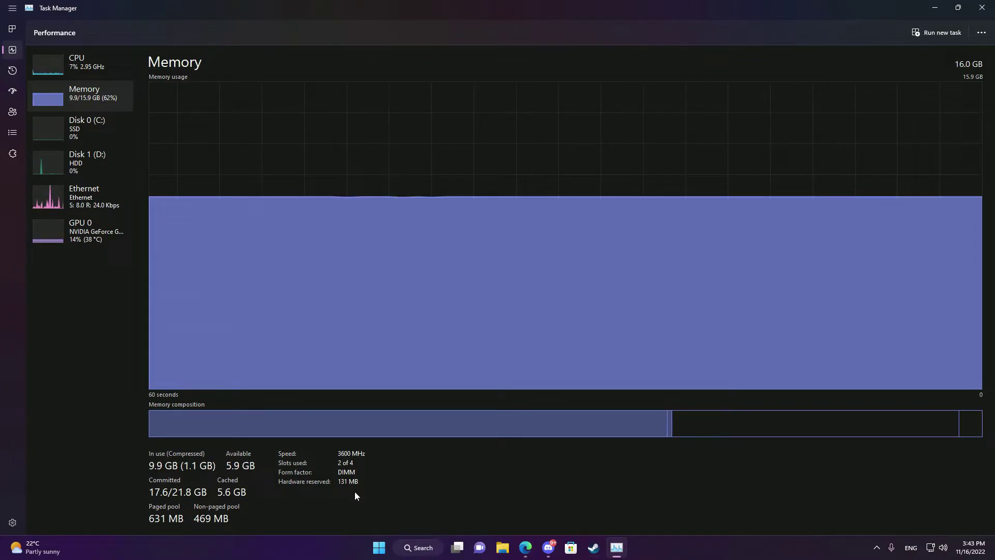
Bring up the Start menu power options: Sign-in options, Sleep, Shut down and Restart
left_click(378, 547)
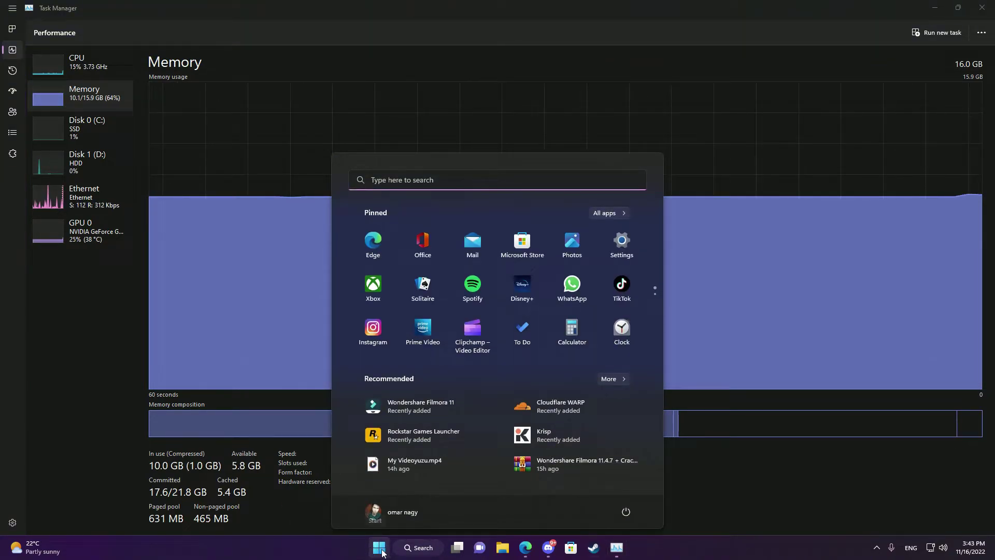
left_click(626, 513)
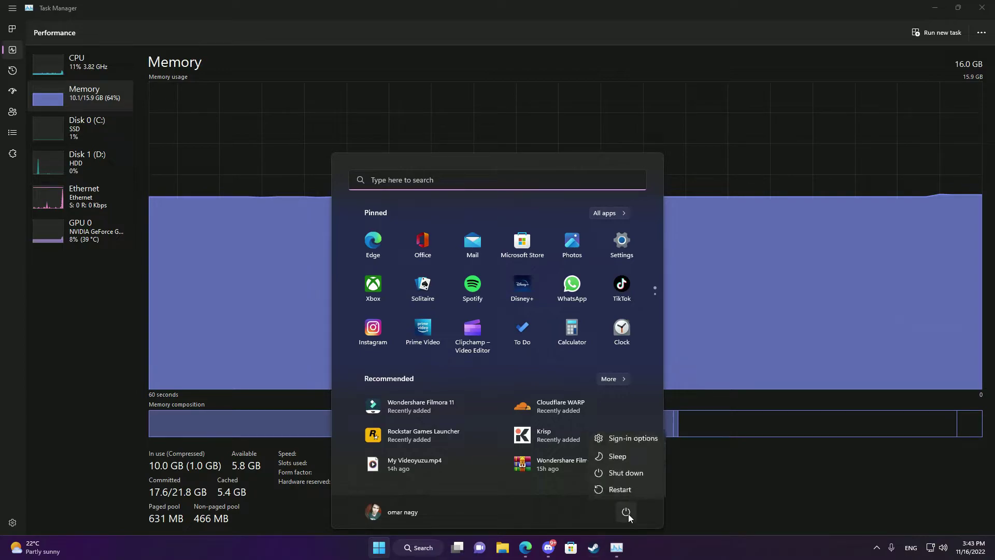